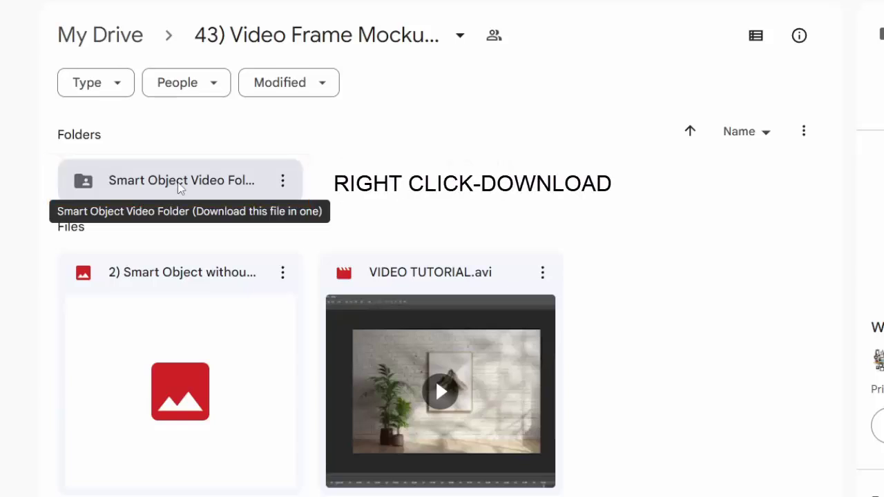
Bring up the Download option for the Smart Object Video Folder in Google Drive
{"action": "right_click", "coordinate": [180, 188]}
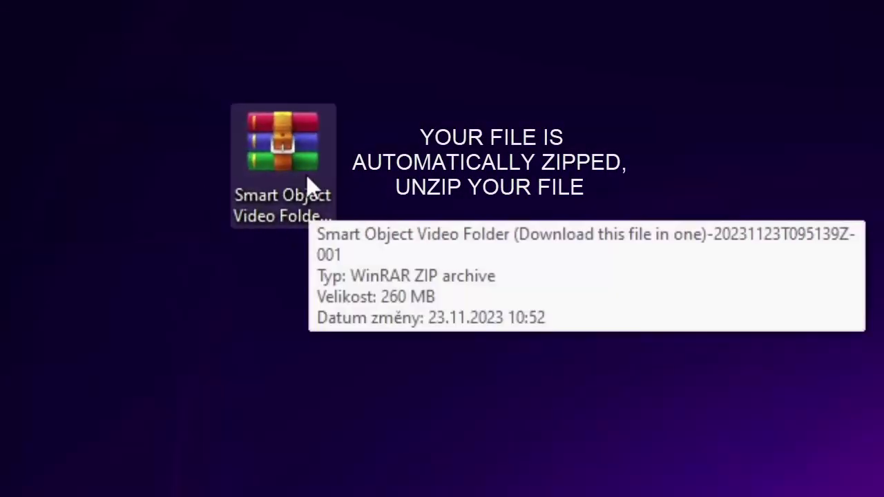
Extract the downloaded ZIP to the desktop and open Smart Object Video.psd from the extracted folder
{"action": "left_click", "coordinate": [308, 179]}
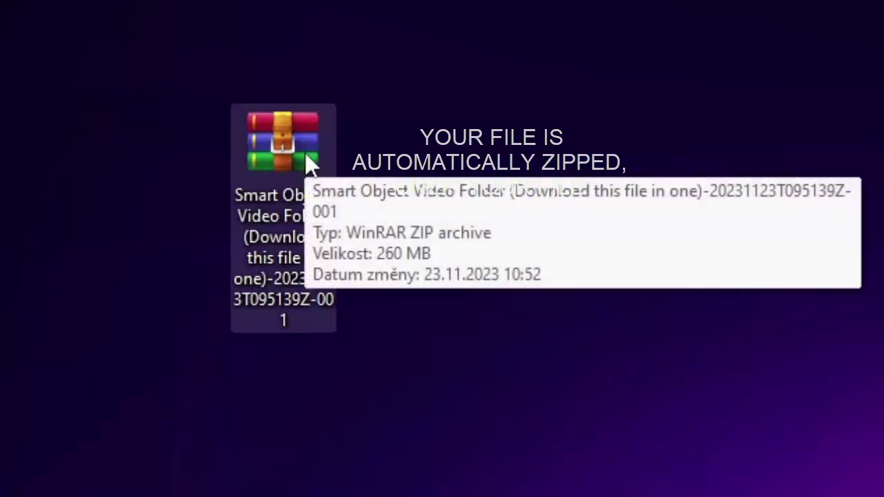
{"action": "mouse_move", "coordinate": [839, 241]}
{"action": "left_mouse_down"}
{"action": "mouse_move", "coordinate": [413, 171]}
{"action": "mouse_move", "coordinate": [412, 162]}
{"action": "left_mouse_up"}
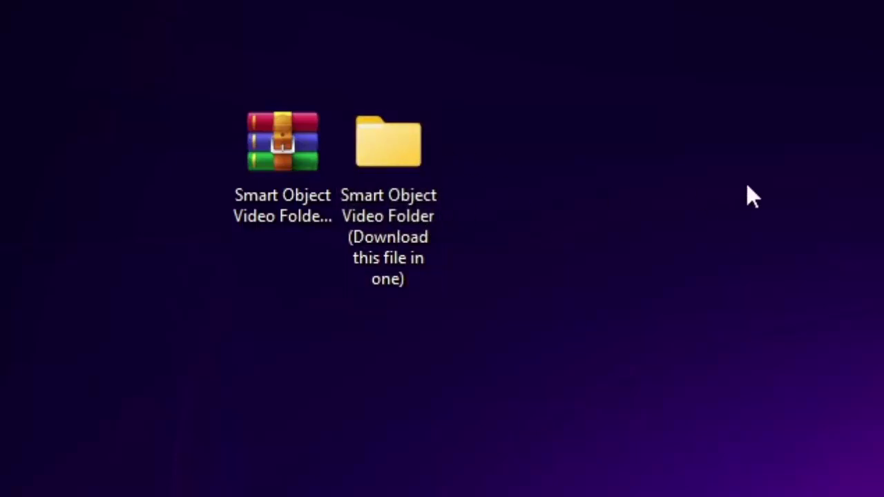
{"action": "double_click", "coordinate": [386, 213]}
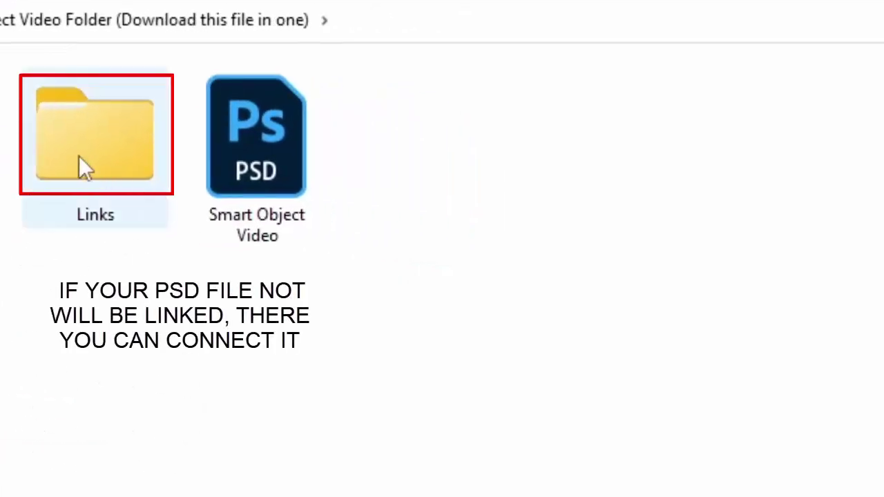
{"action": "mouse_move", "coordinate": [256, 138]}
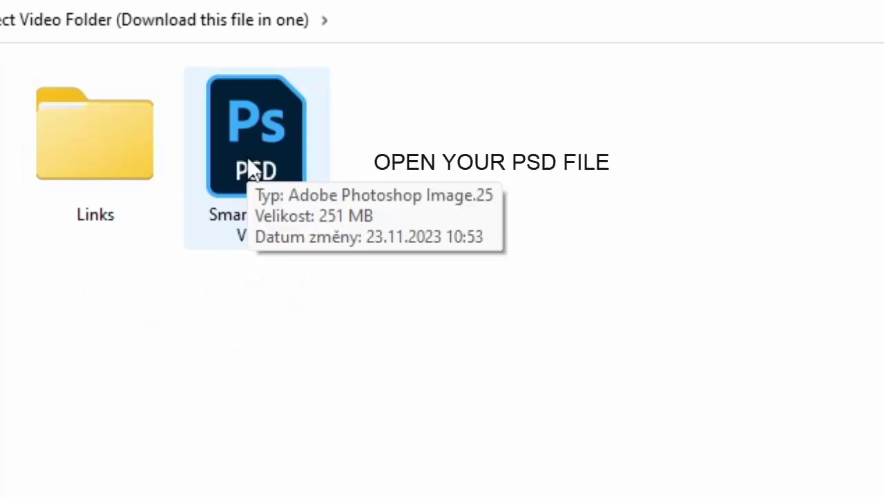
{"action": "double_click", "coordinate": [252, 169]}
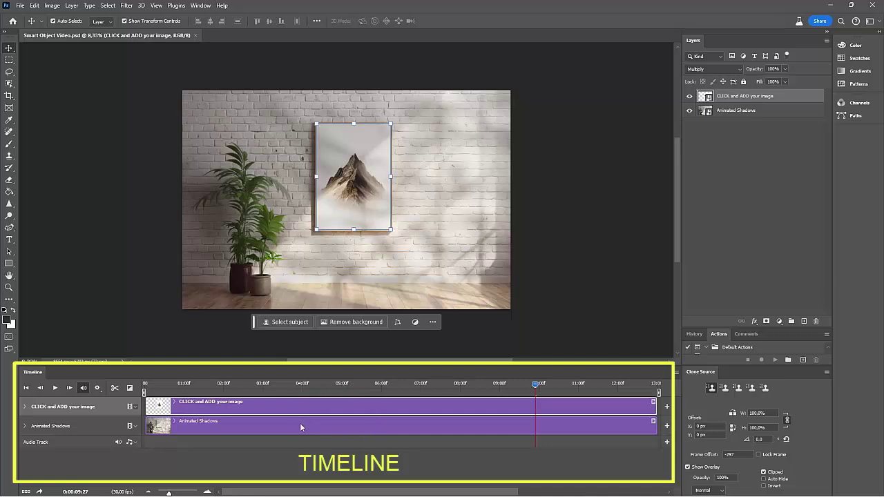
{"action": "left_click", "coordinate": [201, 6]}
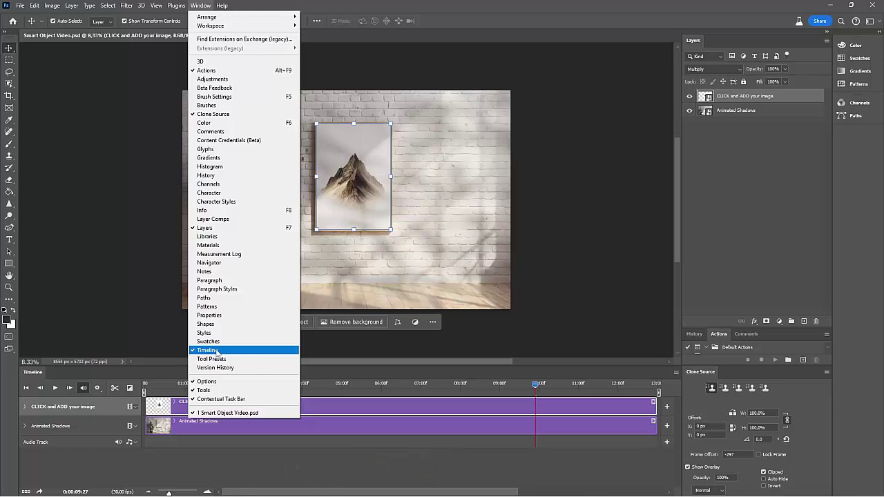
{"action": "left_click", "coordinate": [603, 302]}
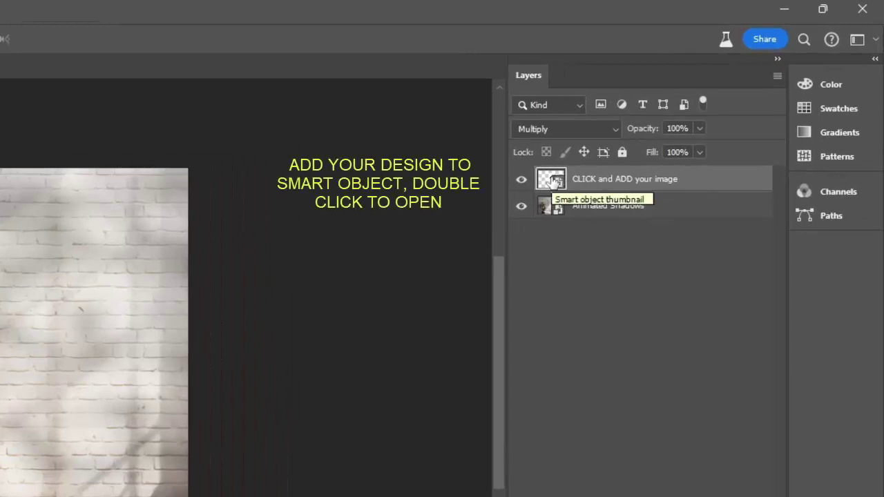
Open the CLICK and ADD your image.psb smart object and hide its mountain design
{"action": "double_click", "coordinate": [551, 180]}
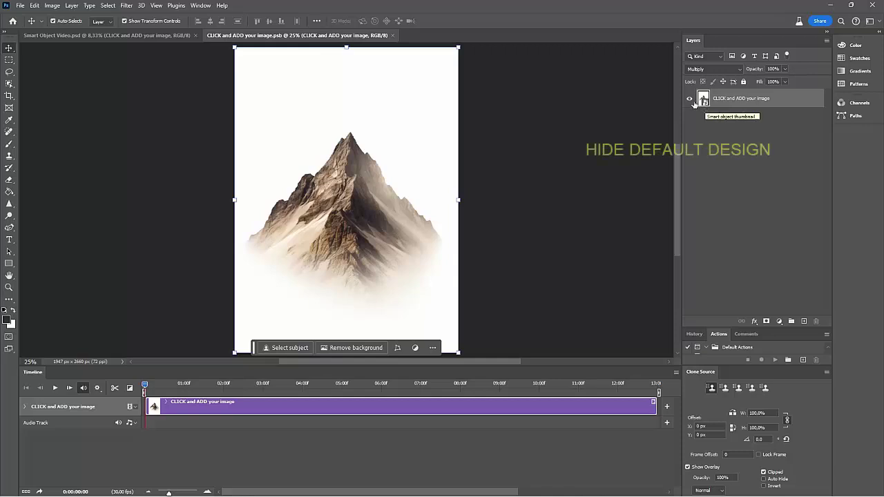
{"action": "left_click", "coordinate": [688, 99]}
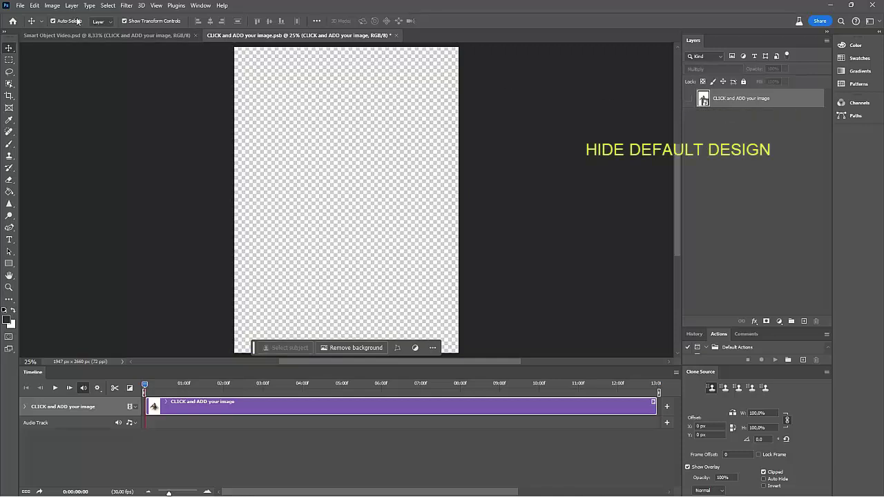
Place the colourful mandala image as embedded and stretch it to fill the whole canvas
{"action": "left_click", "coordinate": [21, 6]}
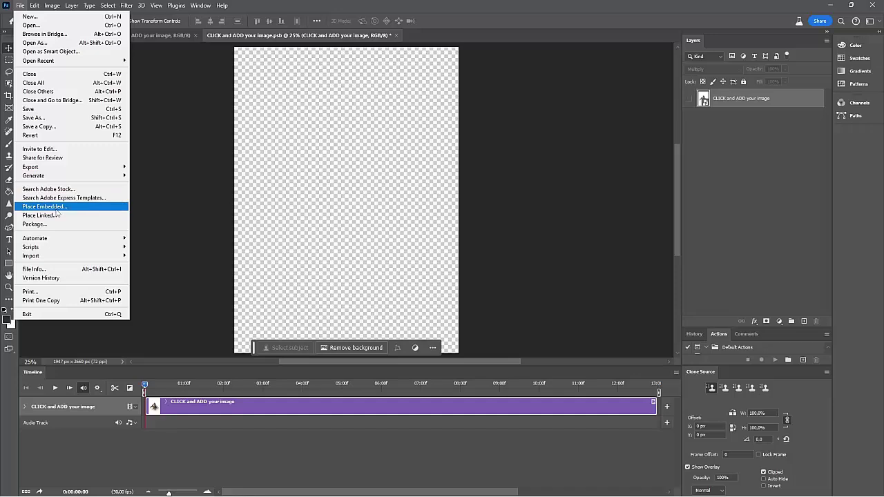
{"action": "left_click", "coordinate": [56, 209]}
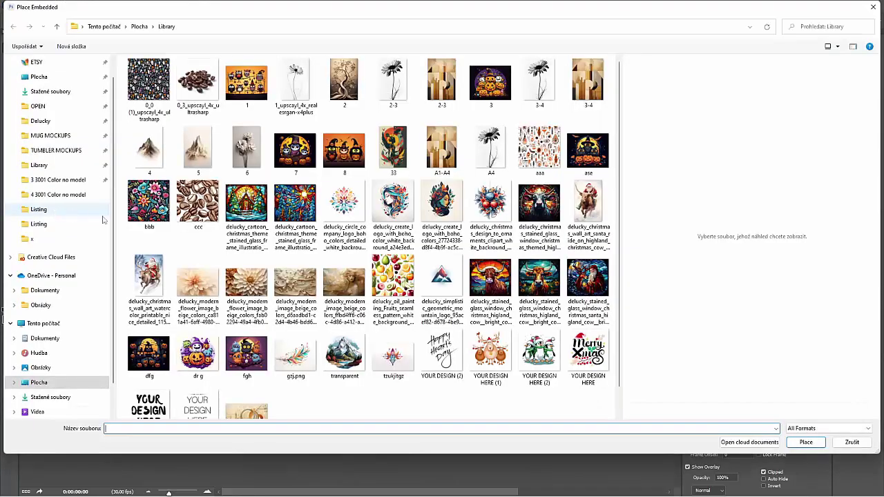
{"action": "double_click", "coordinate": [343, 201]}
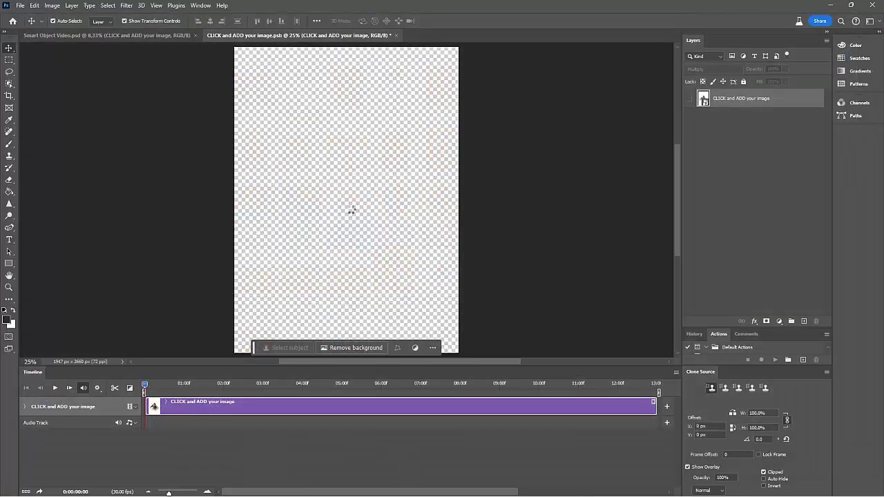
{"action": "left_click_drag", "start_coordinate": [353, 81], "coordinate": [352, 47]}
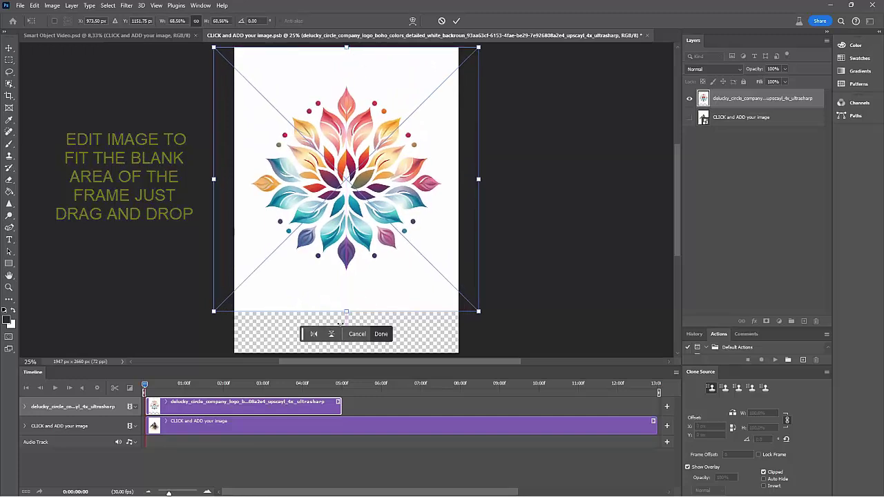
{"action": "left_click_drag", "start_coordinate": [347, 311], "coordinate": [349, 357]}
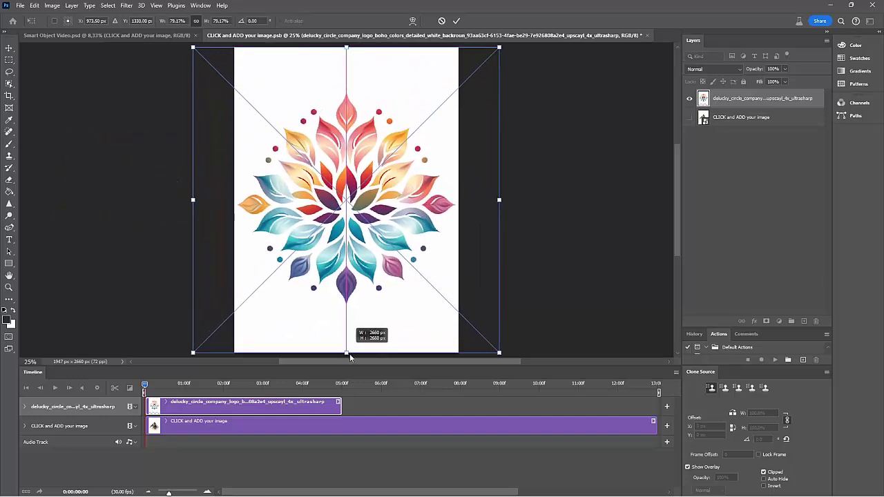
{"action": "key", "text": "Return"}
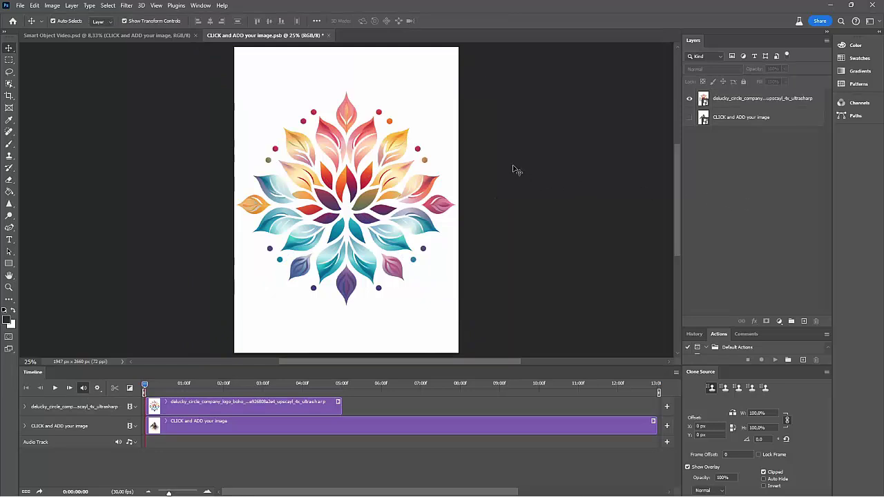
Delete the old CLICK and ADD your image layer and save the smart object
{"action": "left_click", "coordinate": [754, 119]}
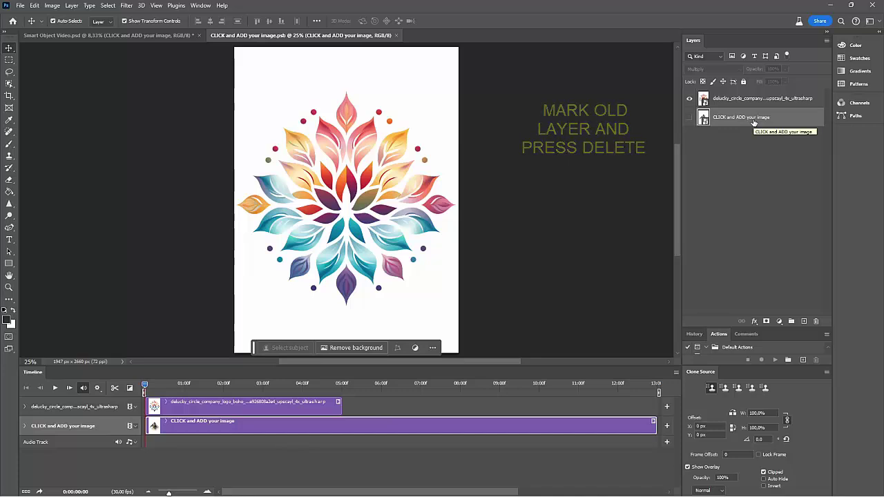
{"action": "key", "text": "Delete"}
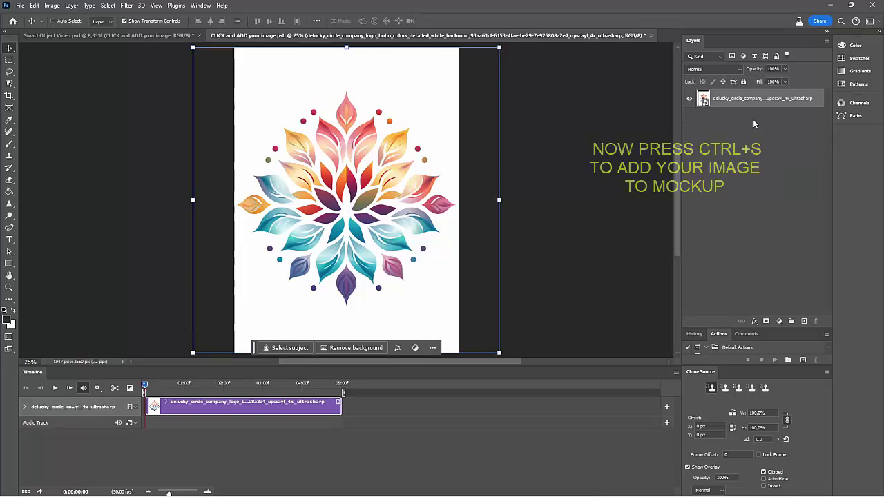
{"action": "key", "text": "ctrl+s"}
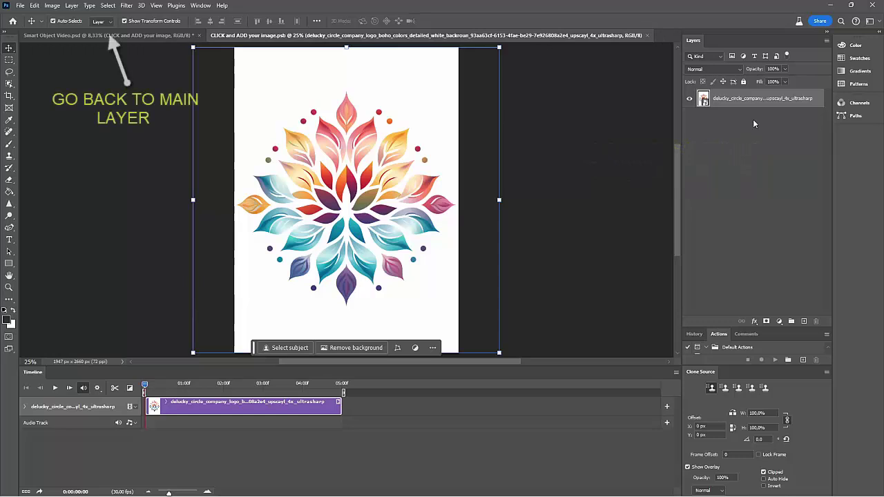
Back in Smart Object Video.psd, trim the image and Animated Shadows clips to end at 12:00
{"action": "left_click", "coordinate": [123, 38]}
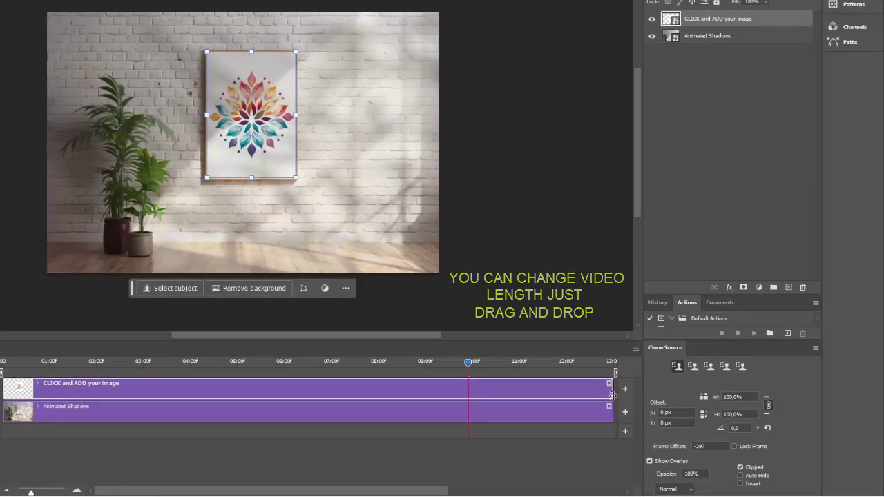
{"action": "left_click_drag", "start_coordinate": [612, 395], "coordinate": [566, 392]}
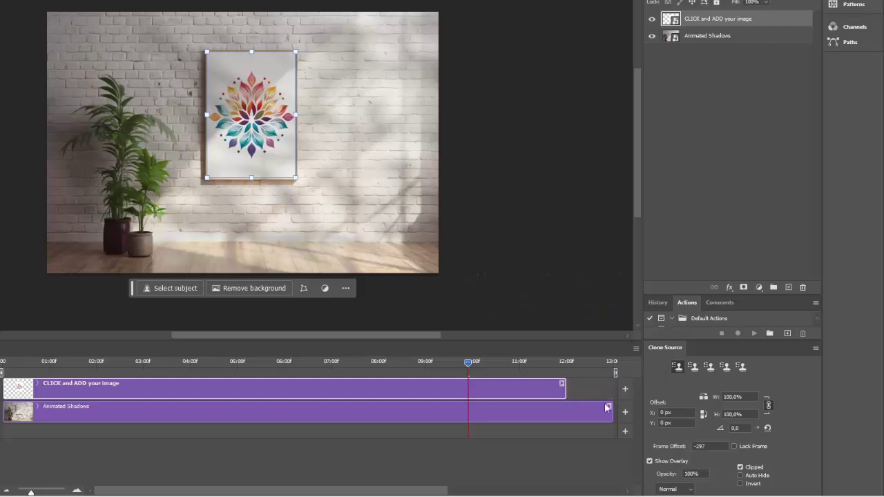
{"action": "left_click_drag", "start_coordinate": [610, 412], "coordinate": [564, 412]}
{"action": "left_click", "coordinate": [583, 396]}
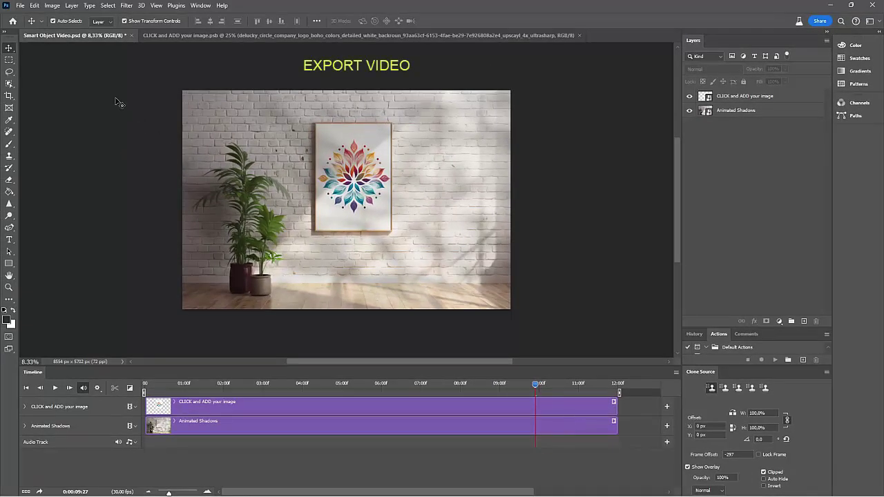
Render the video as Smart Object Video.mp4 (H.264, 4096 x 2304) to the Desktop
{"action": "left_click", "coordinate": [21, 6]}
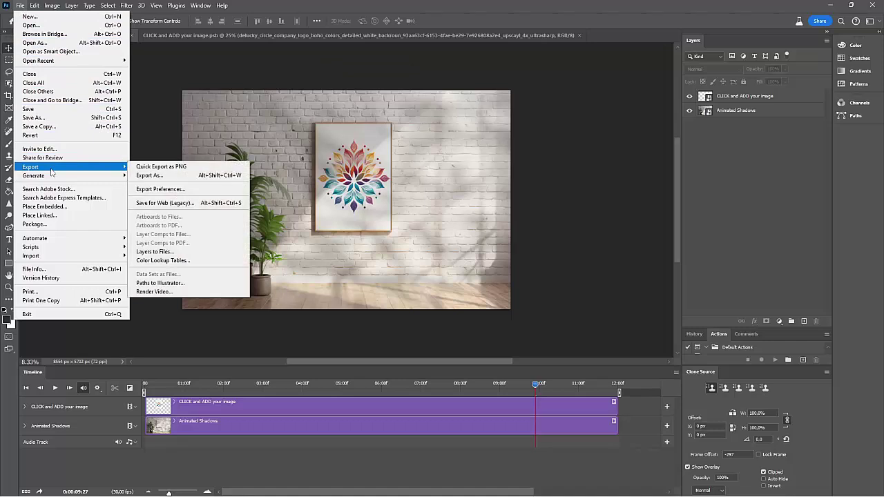
{"action": "mouse_move", "coordinate": [31, 168]}
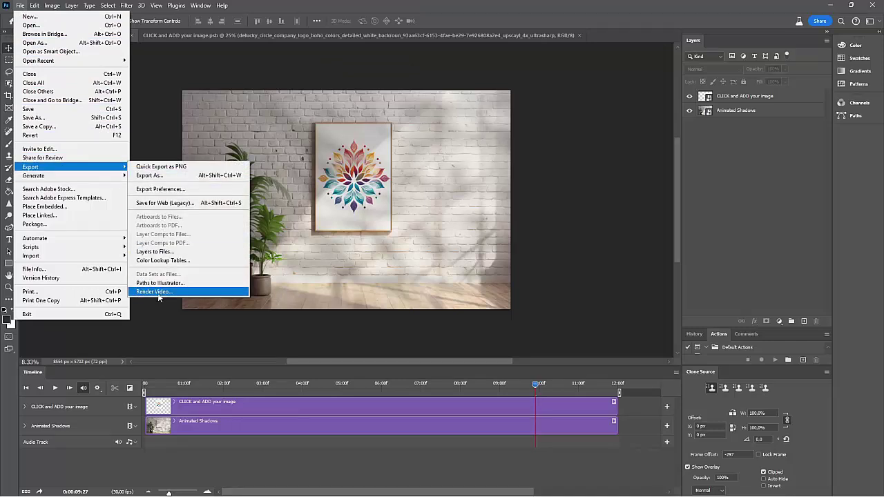
{"action": "left_click", "coordinate": [158, 294]}
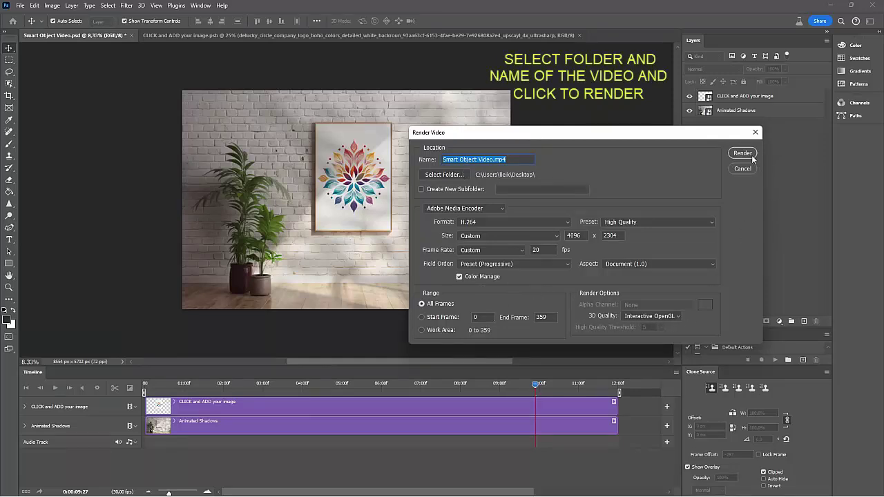
{"action": "left_click", "coordinate": [743, 154]}
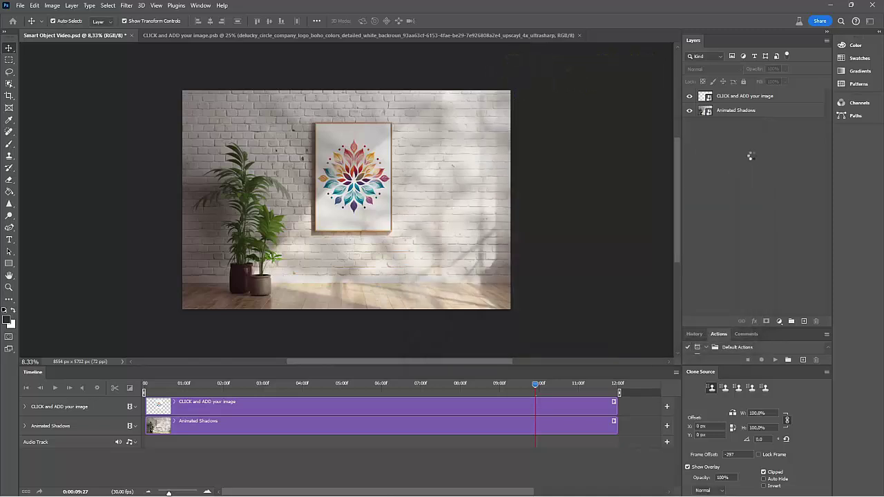